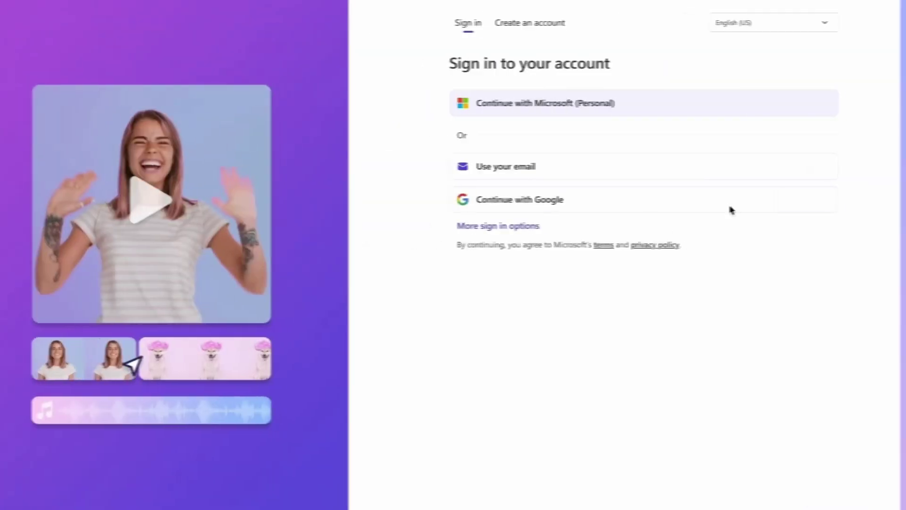
Sign in via the account page, open the Cyber Monday ad project and play its preview.
click(541, 34)
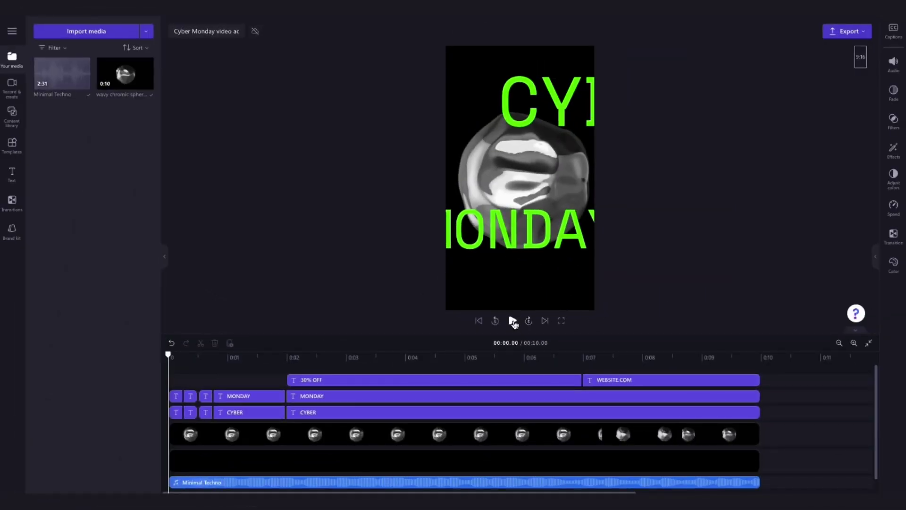
click(512, 321)
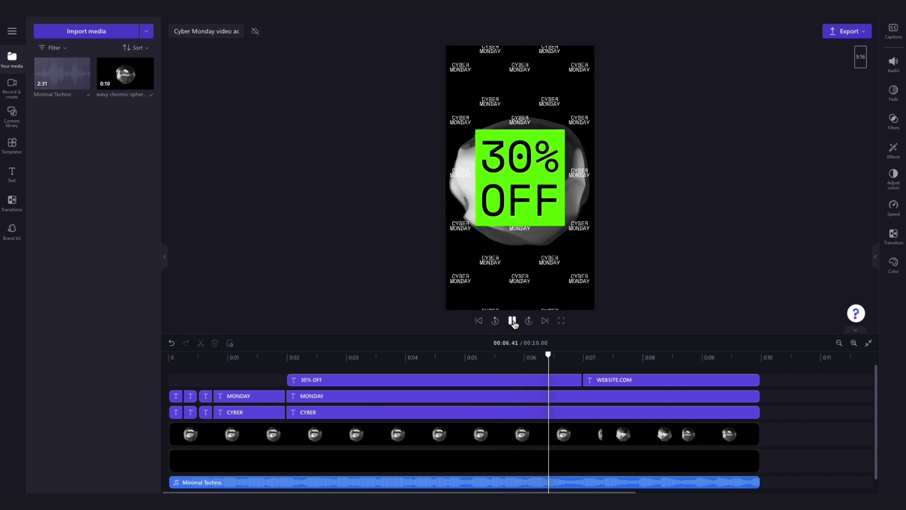
Pause the preview at 00:02.79 and leave the 30% OFF text clip selected.
click(513, 321)
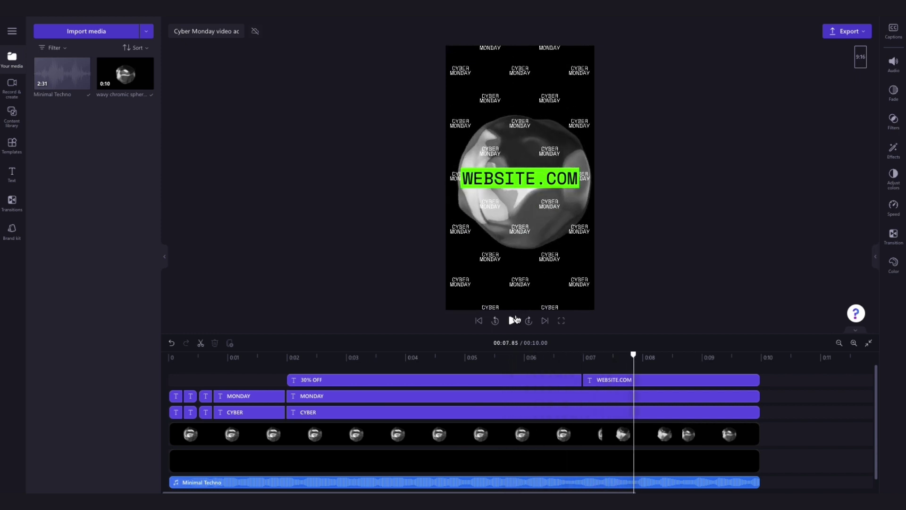
click(515, 179)
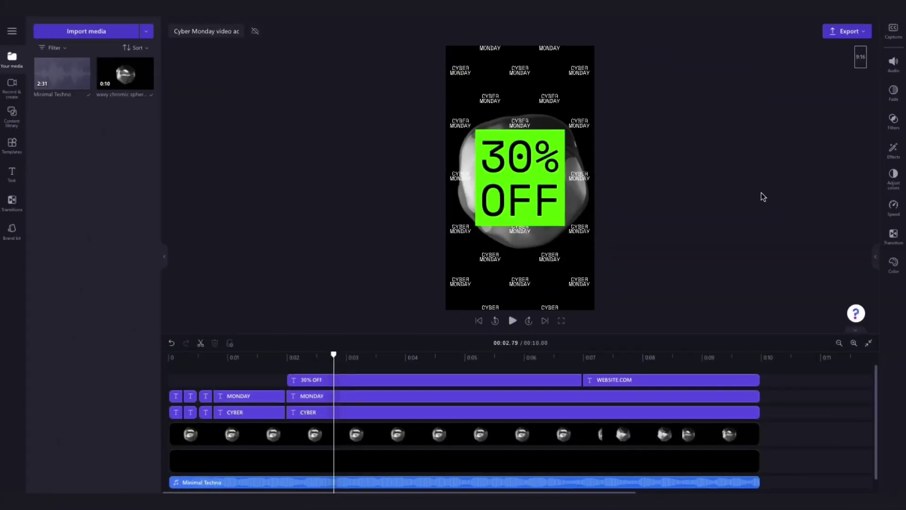
click(527, 166)
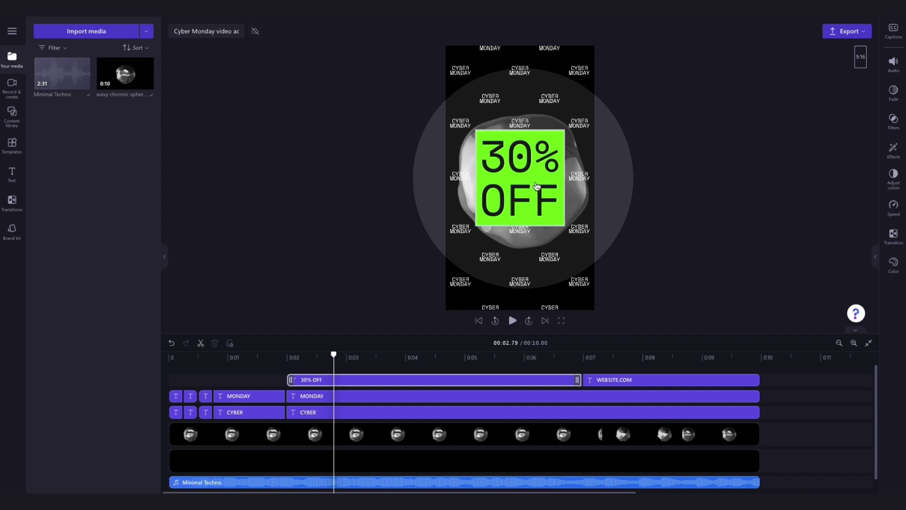
click(448, 321)
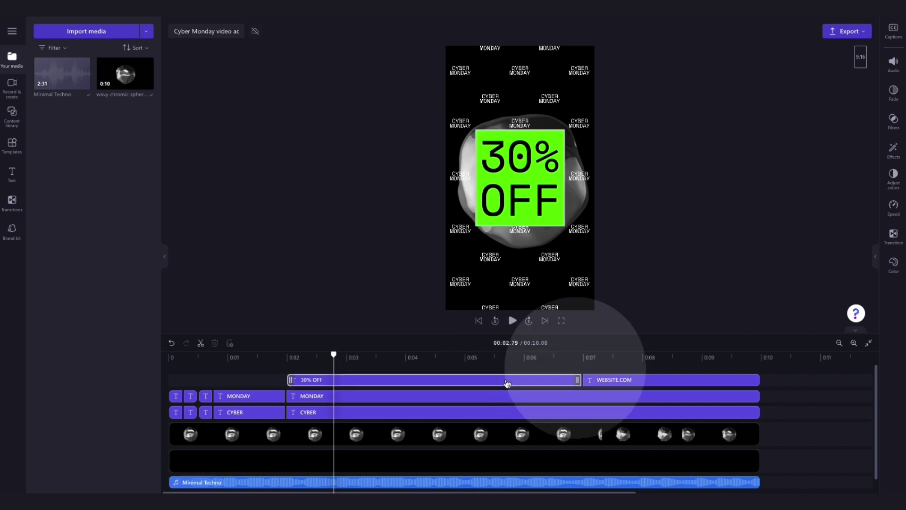
click(600, 378)
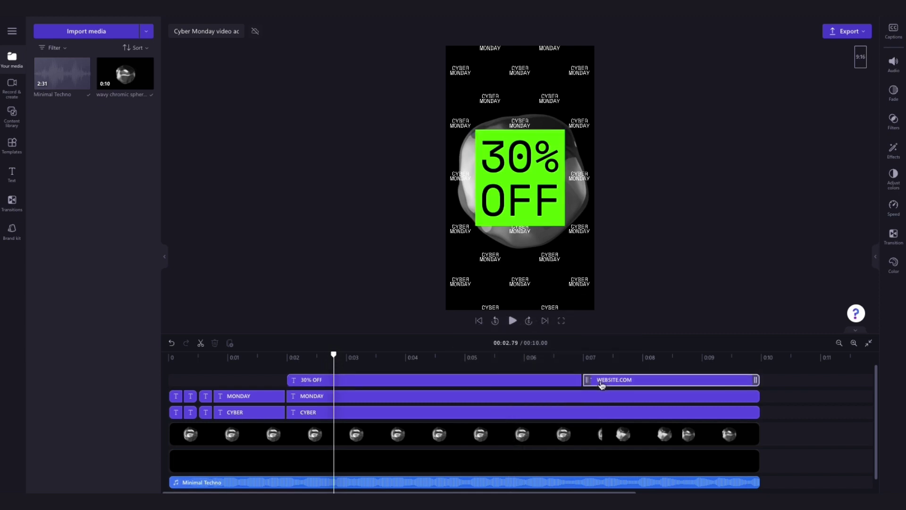
click(474, 383)
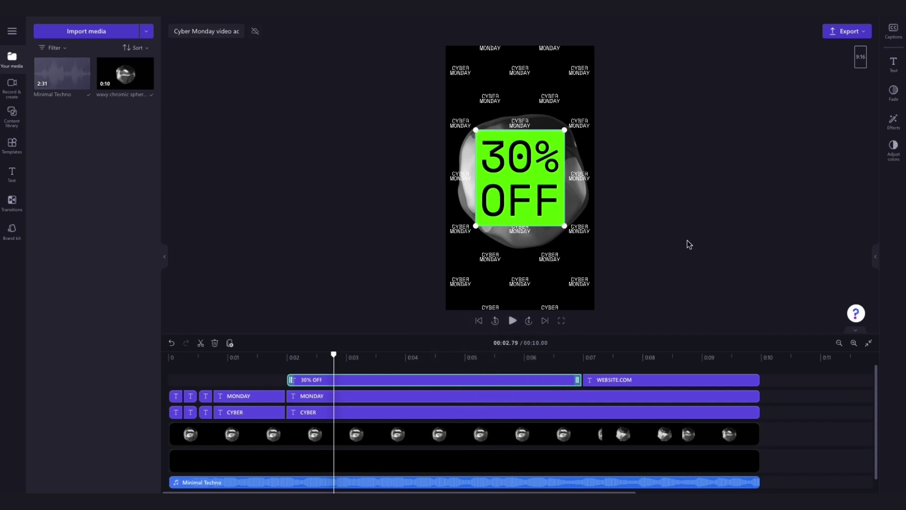
Change the discount text from 30% OFF to 40% OFF and adjust its size.
click(894, 64)
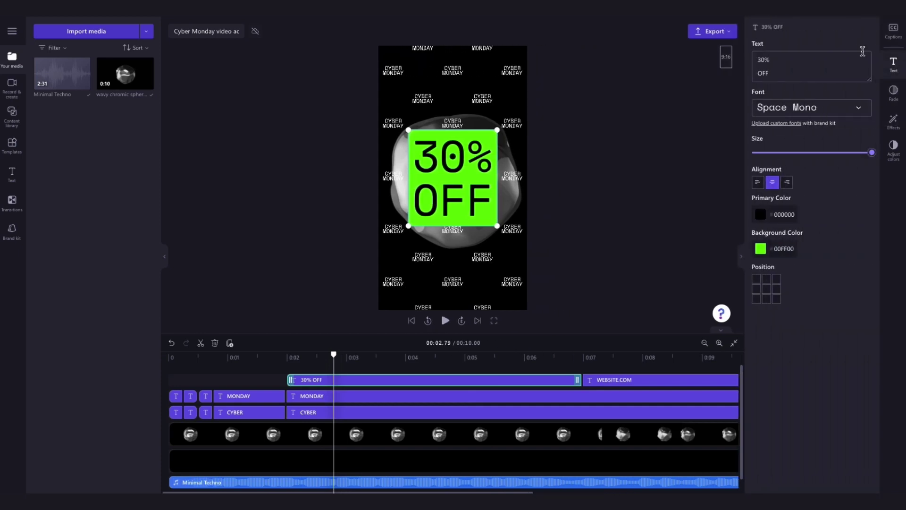
click(777, 59)
key(BackSpace)
key(BackSpace)
key(BackSpace)
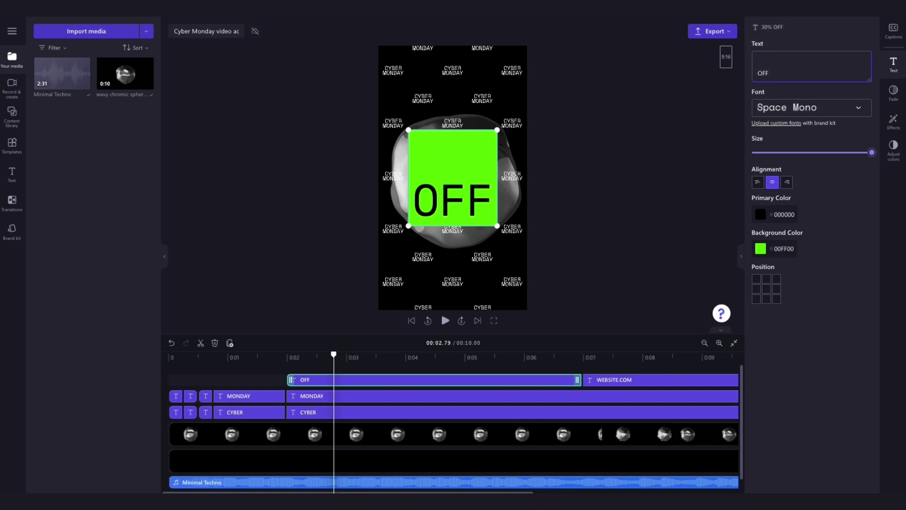
text(40%)
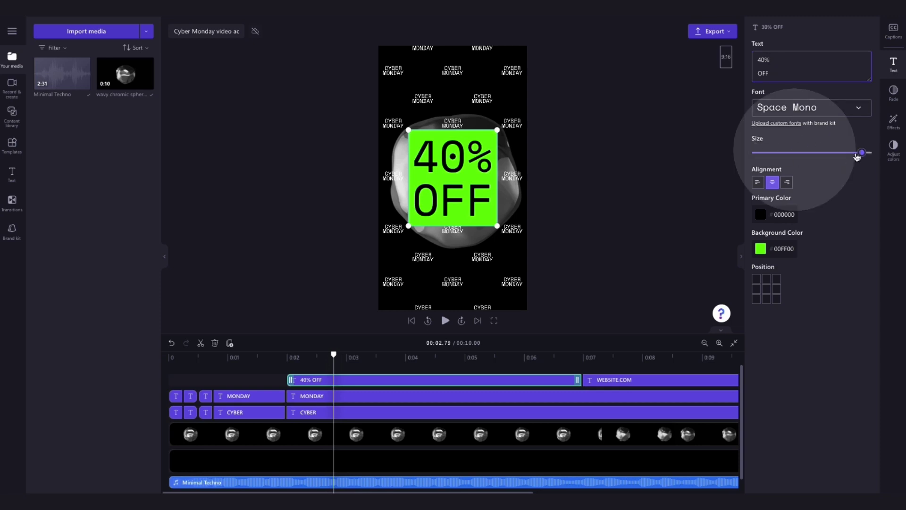
drag(872, 152, 858, 152)
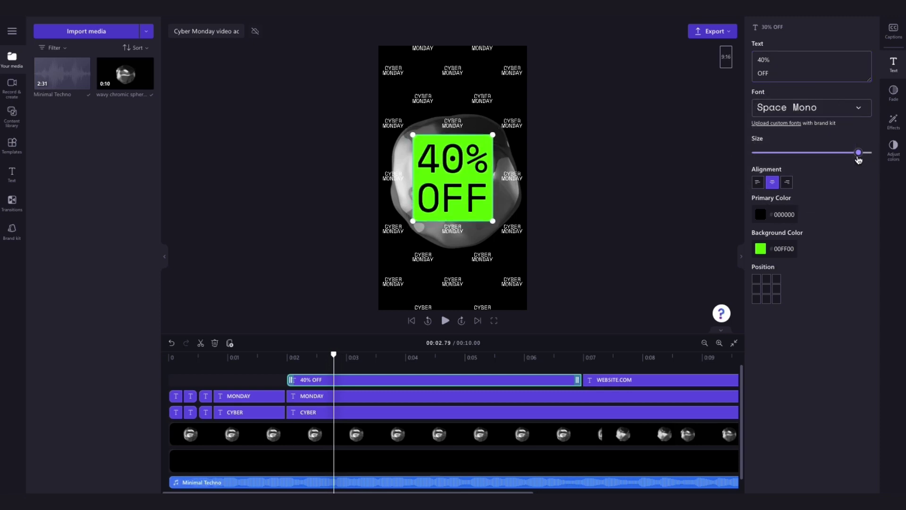
Undo an accidental move of the 40% OFF box and select the WEBSITE.COM clip.
drag(466, 167, 453, 178)
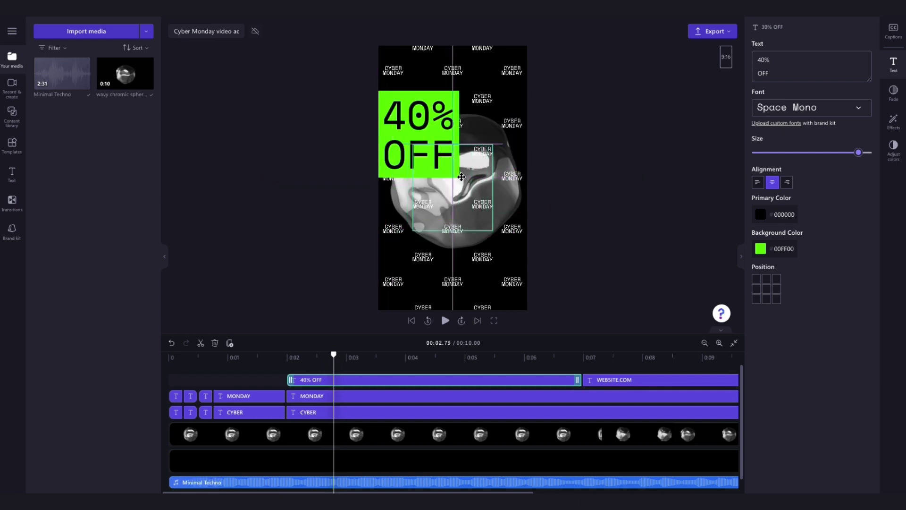
key(ctrl+z)
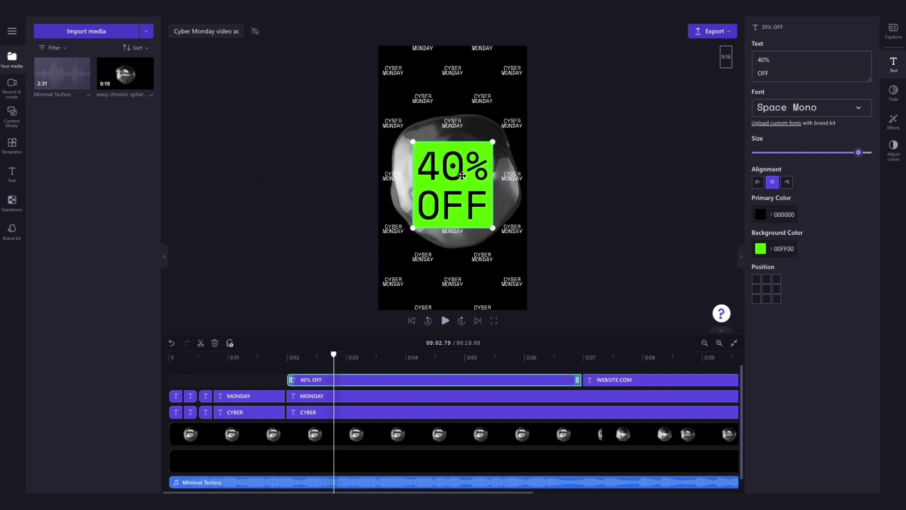
click(608, 366)
click(621, 381)
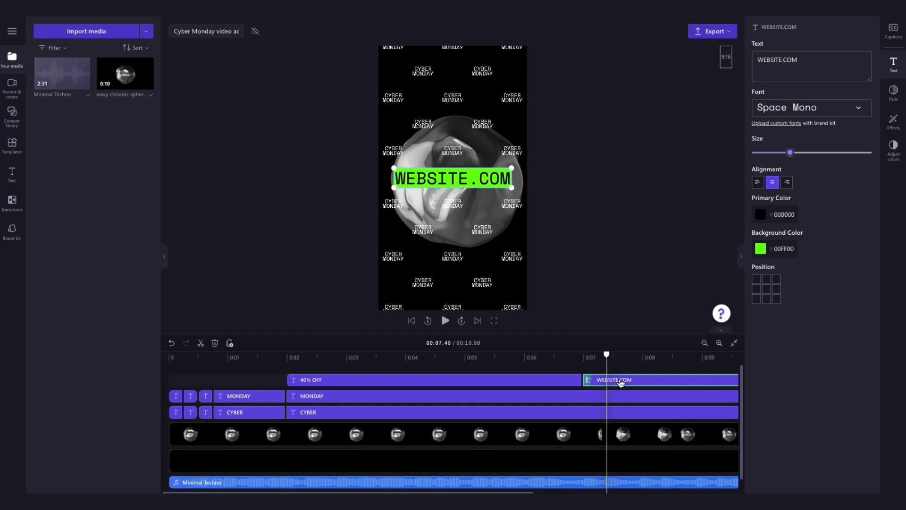
Replace WEBSITE.COM with a slightly smaller mywebsite.com, then replay the ad from near the start.
click(788, 61)
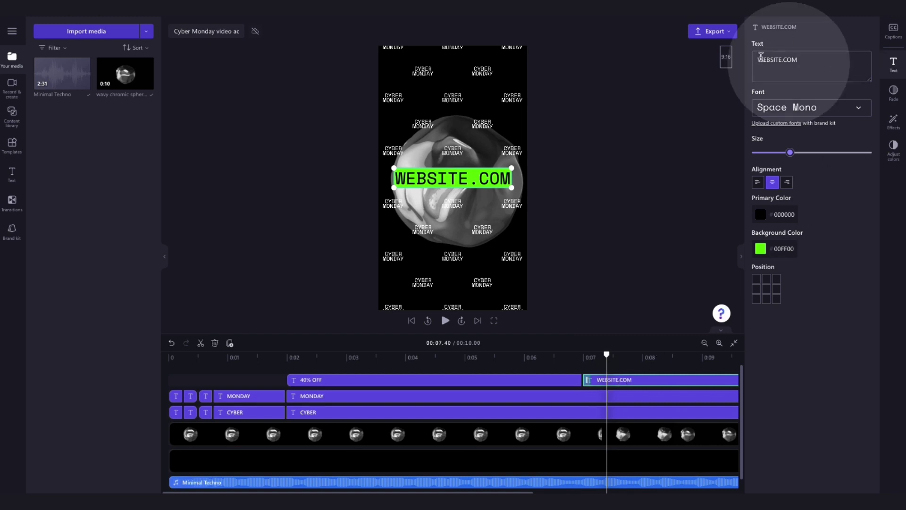
drag(803, 59, 756, 59)
text(m)
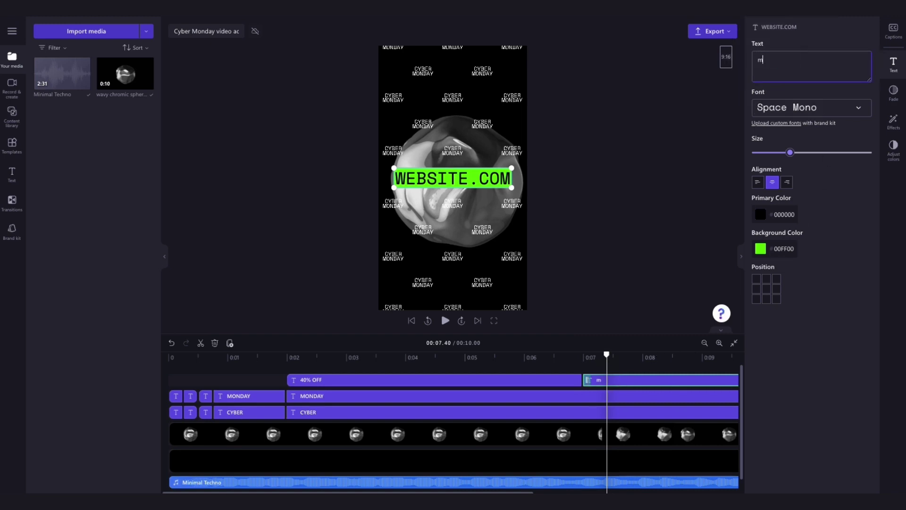
text(ywebsite.com)
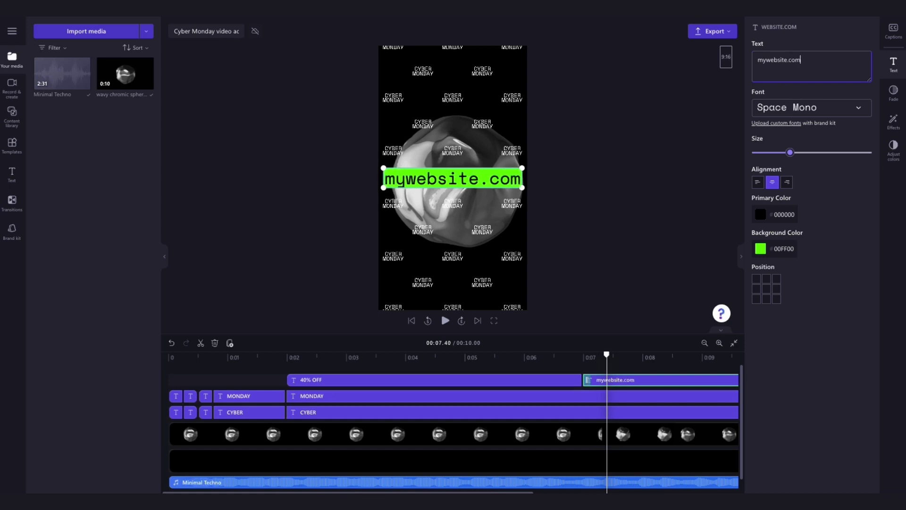
drag(790, 152, 782, 152)
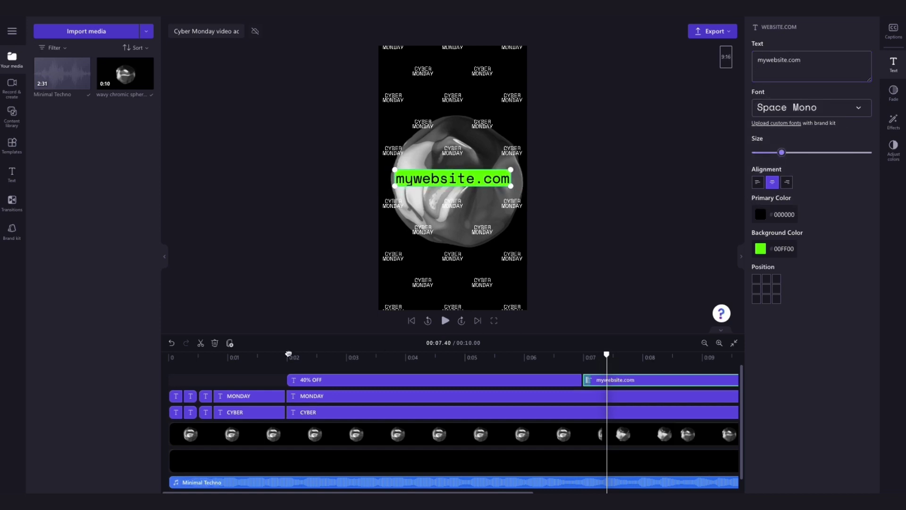
click(275, 356)
click(445, 322)
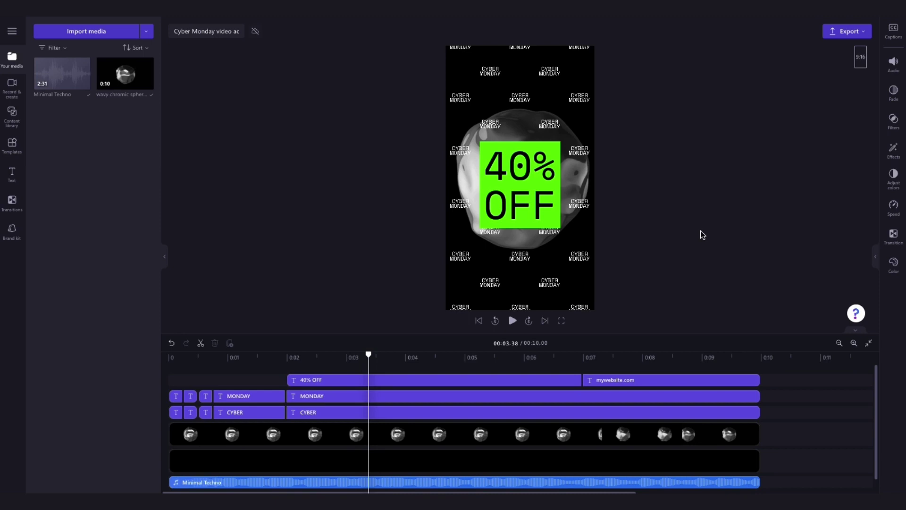
Select the 40% OFF clip, then deselect it to close the text settings.
click(521, 171)
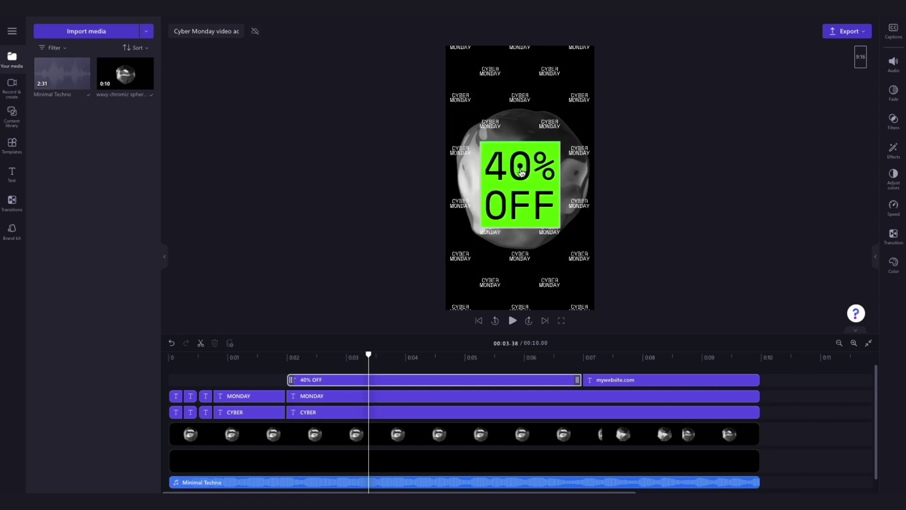
click(198, 378)
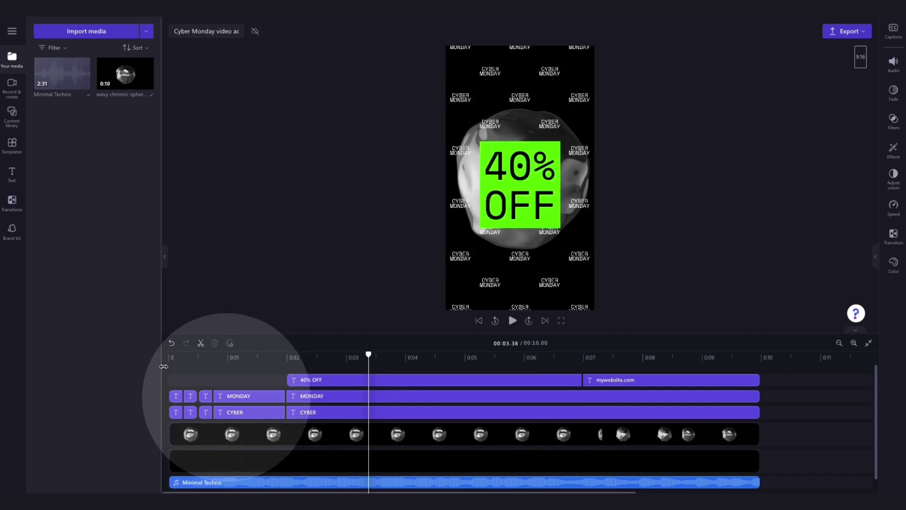
Select all 12 text clips and try the Krona One font on them.
drag(165, 364, 676, 413)
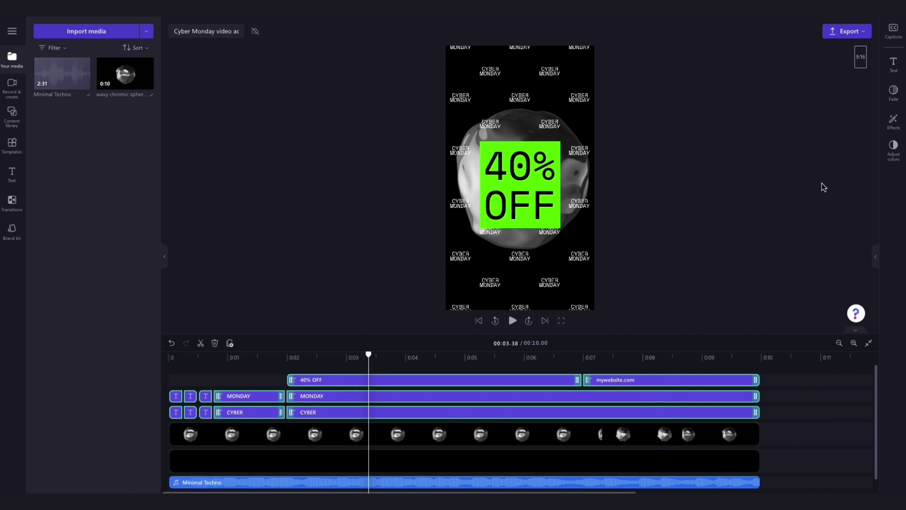
click(893, 63)
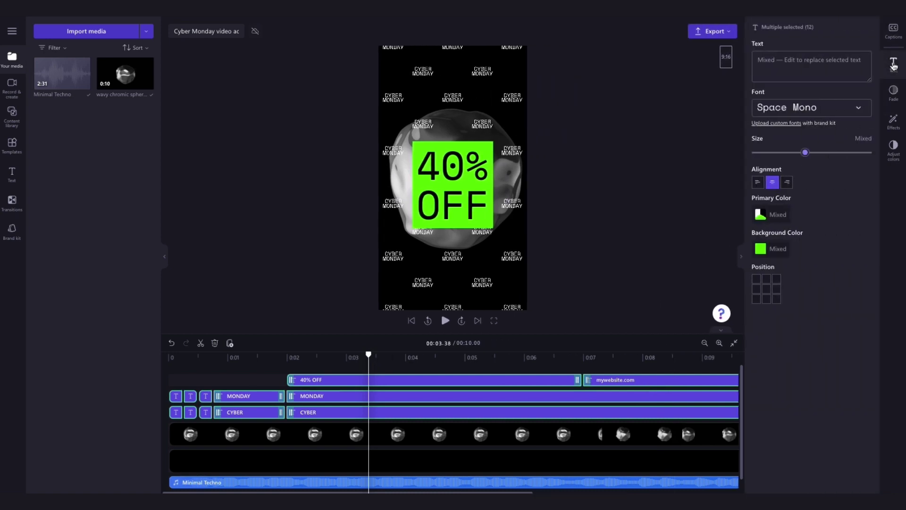
click(778, 94)
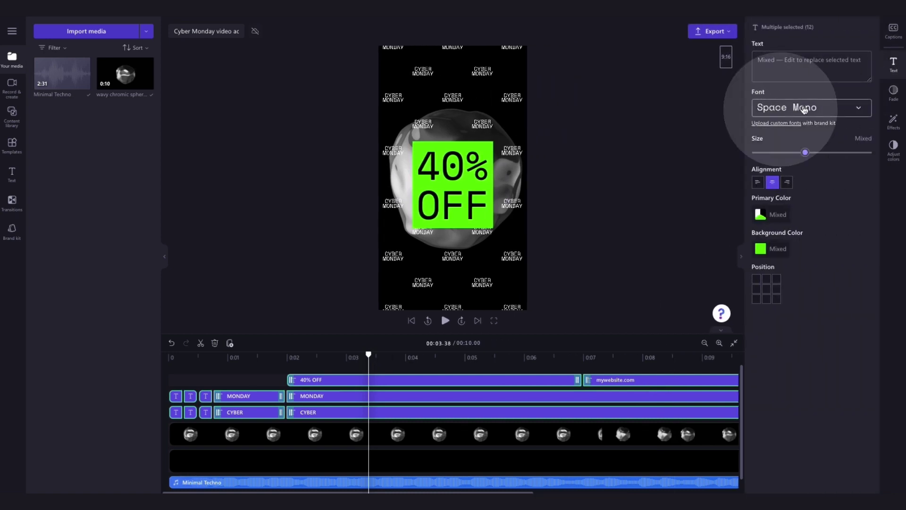
click(841, 109)
scroll(831, 263, down, 3)
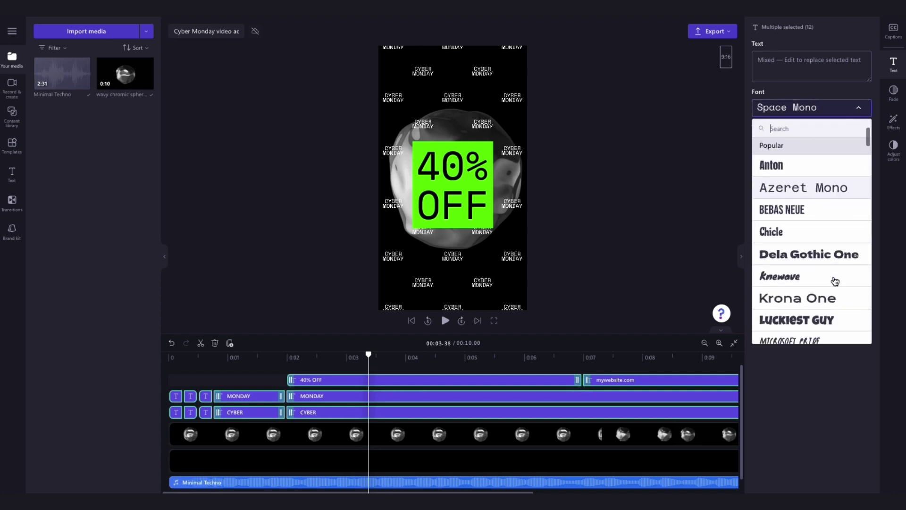
scroll(835, 279, down, 1)
click(835, 282)
Try Spicy Rice, Bebas Neue and Azeret Mono, then settle on Dela Gothic One.
scroll(835, 296, down, 3)
click(836, 296)
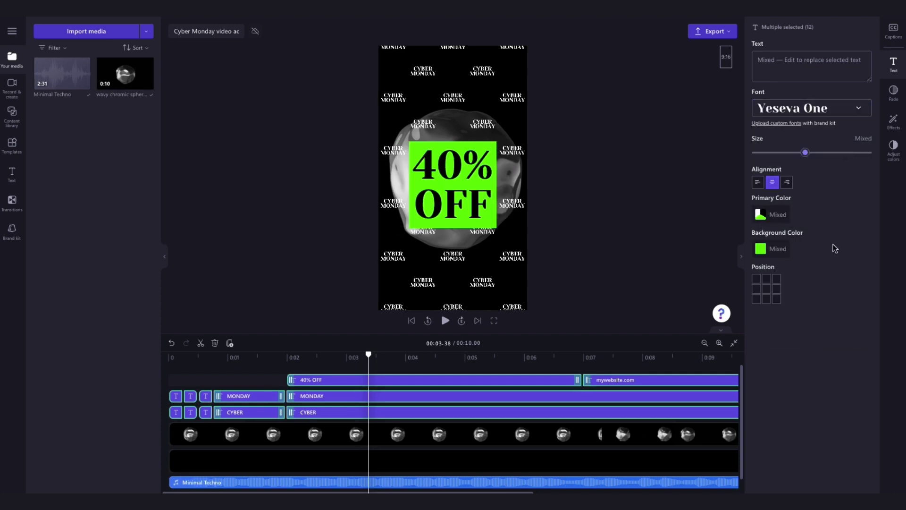
click(840, 108)
scroll(827, 310, down, 5)
click(827, 309)
click(839, 111)
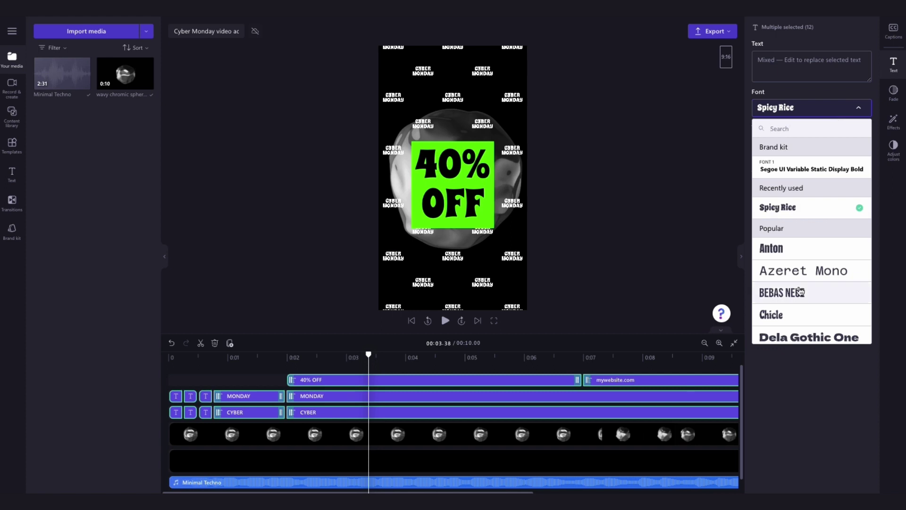
click(836, 293)
click(843, 107)
click(821, 273)
click(840, 108)
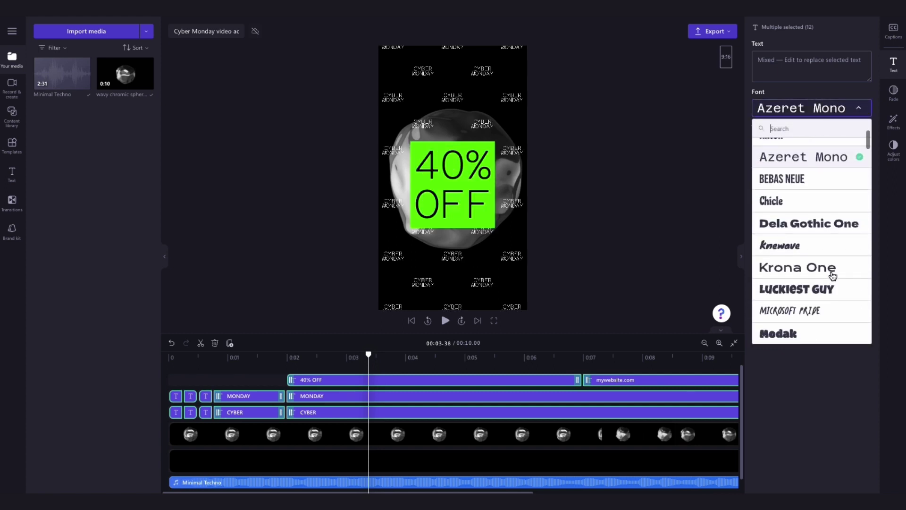
click(833, 223)
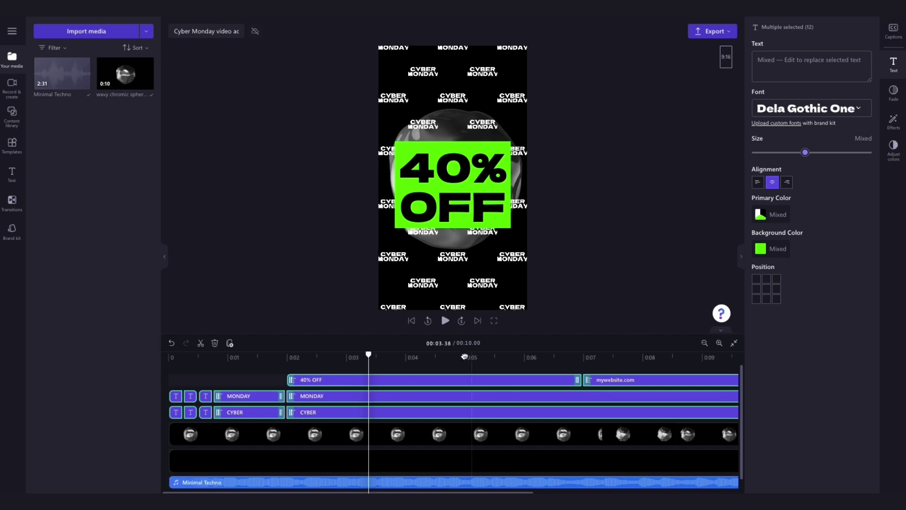
Try the Anton font on the MONDAY clip, then revert it to Dela Gothic One.
click(441, 361)
click(402, 402)
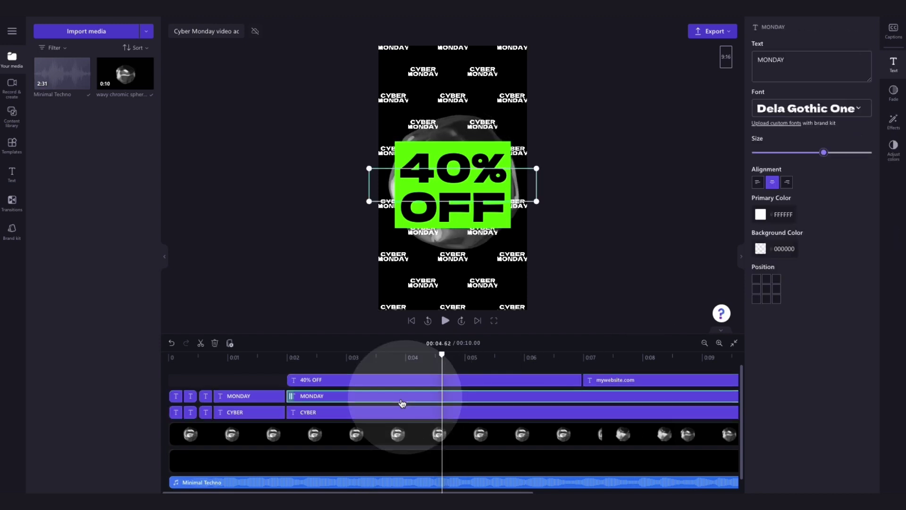
click(820, 110)
click(784, 244)
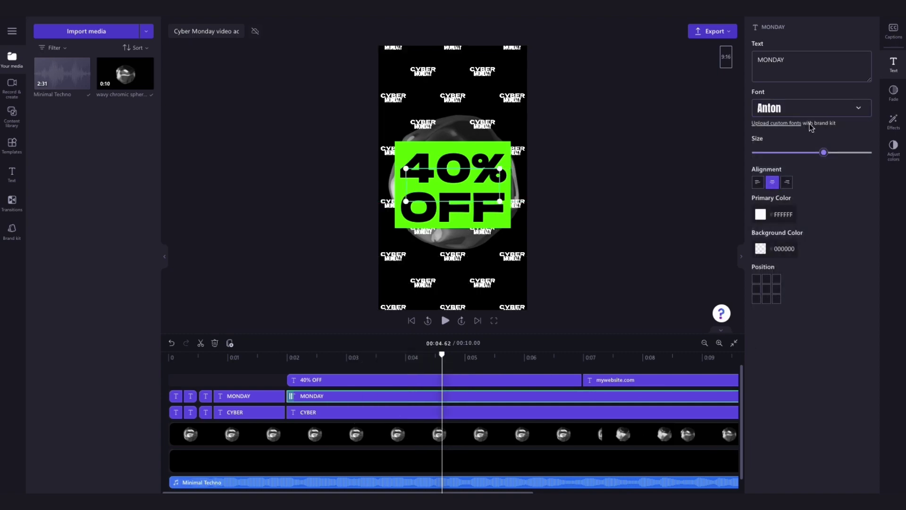
click(811, 109)
click(793, 206)
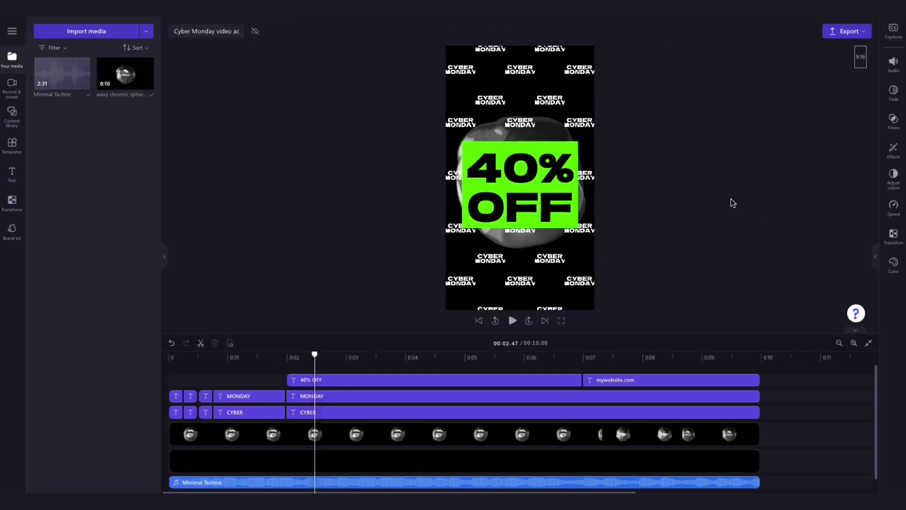
Select every text clip except the long CYBER and MONDAY clips.
click(546, 160)
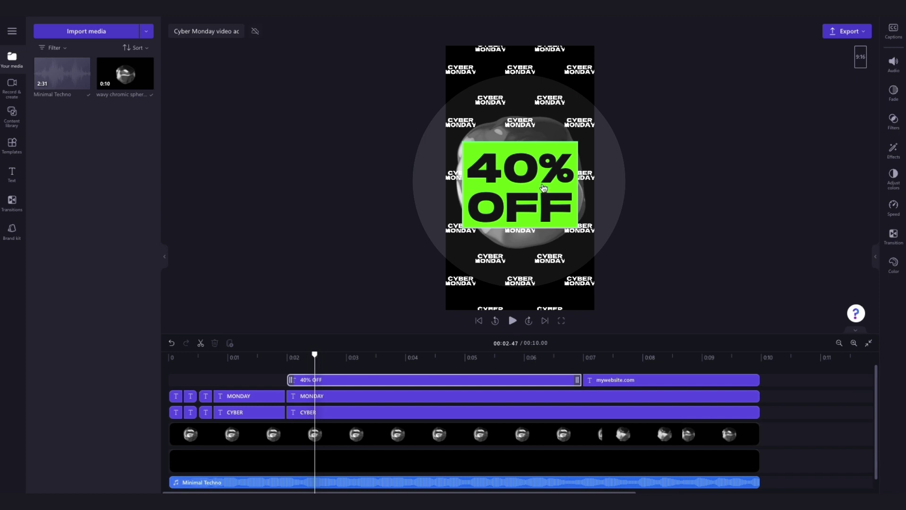
click(394, 297)
click(198, 380)
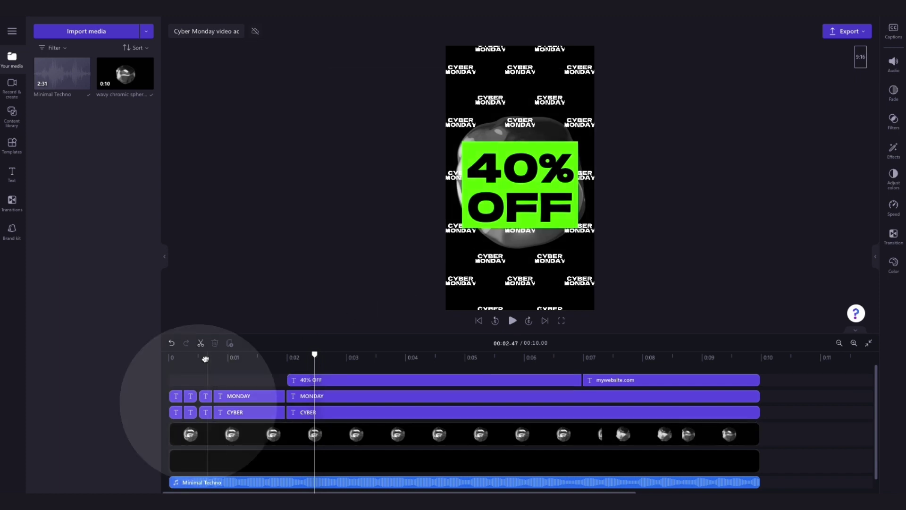
drag(170, 367, 647, 420)
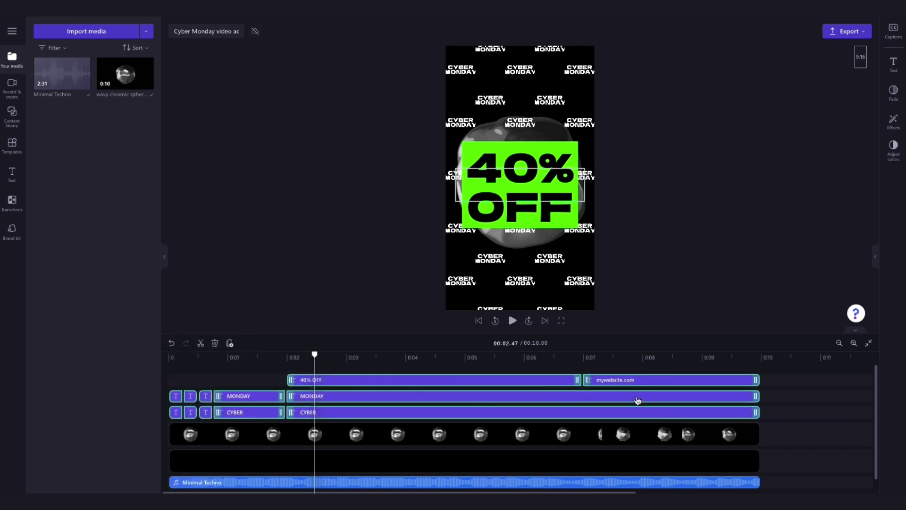
click(644, 403)
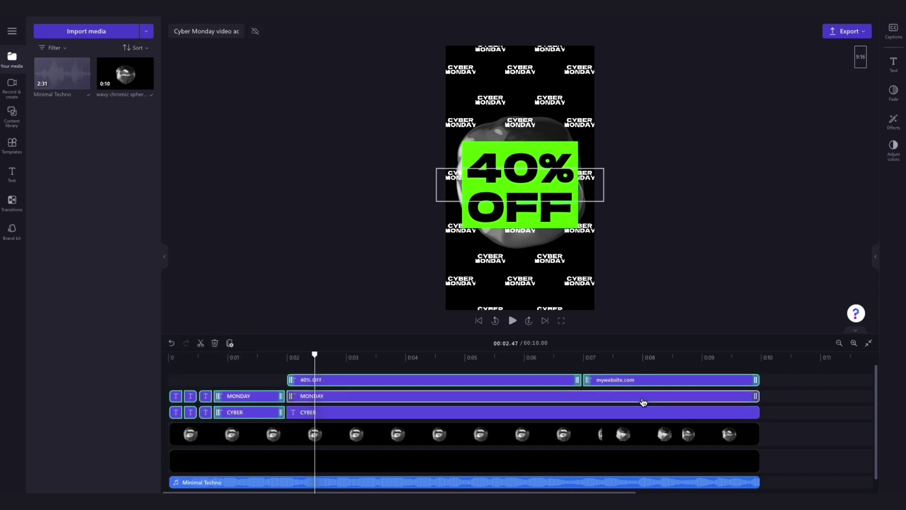
click(575, 285)
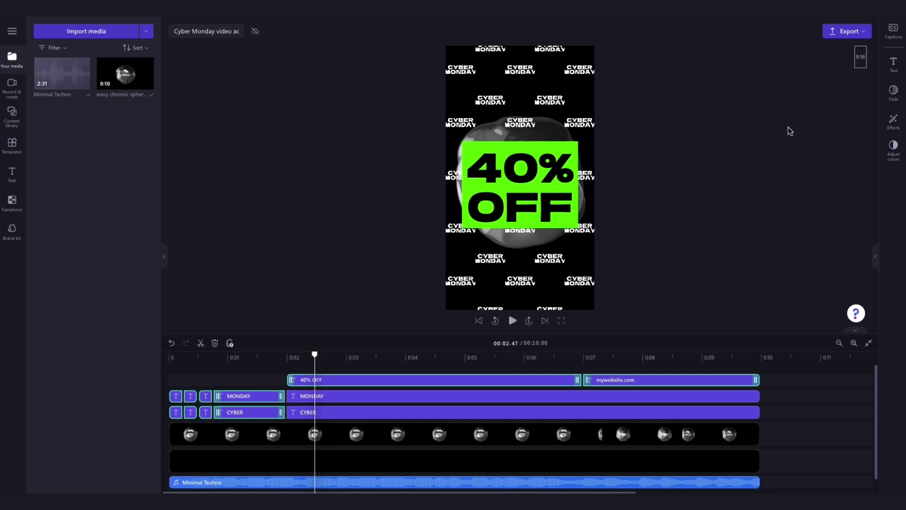
Set the grouped clips' primary text colour to magenta #FF62F5.
click(891, 74)
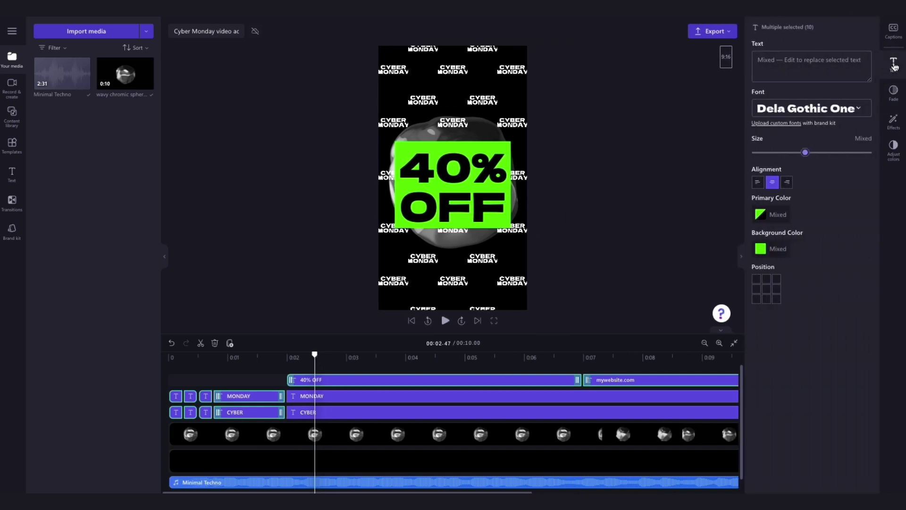
click(770, 213)
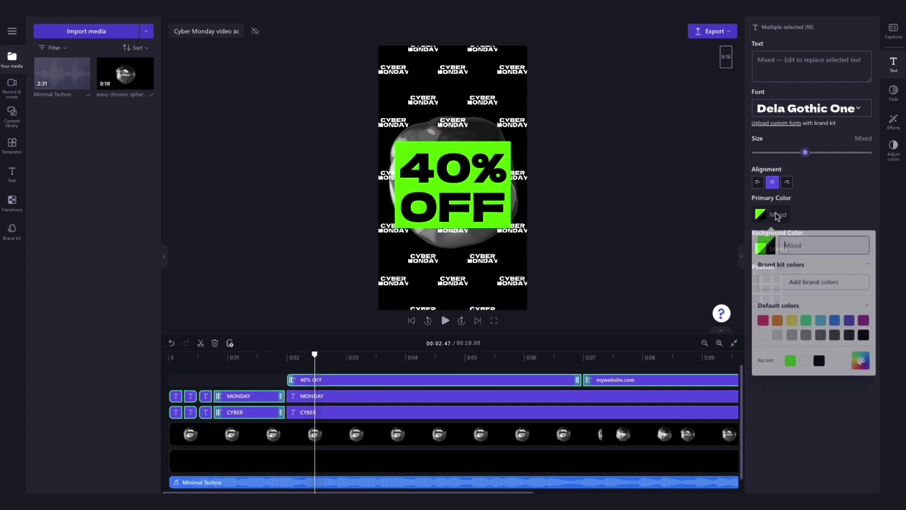
click(860, 360)
click(811, 341)
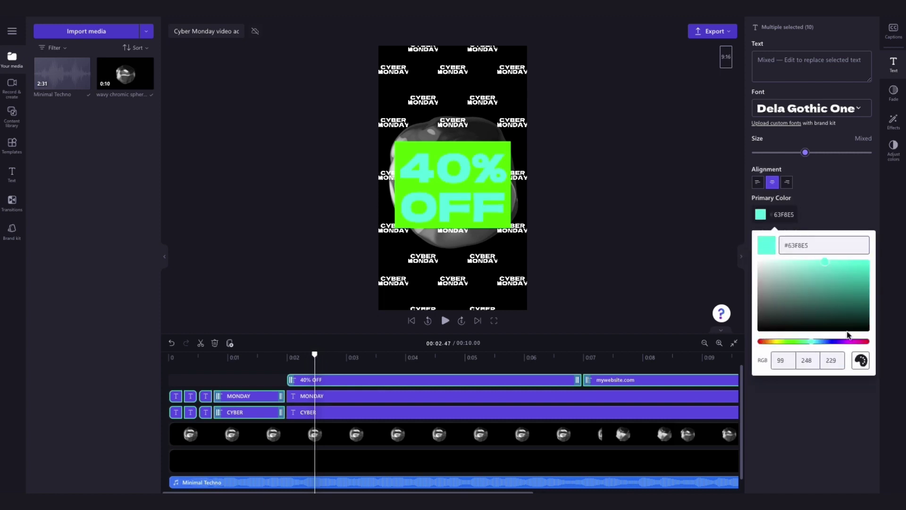
drag(810, 341, 852, 341)
click(827, 260)
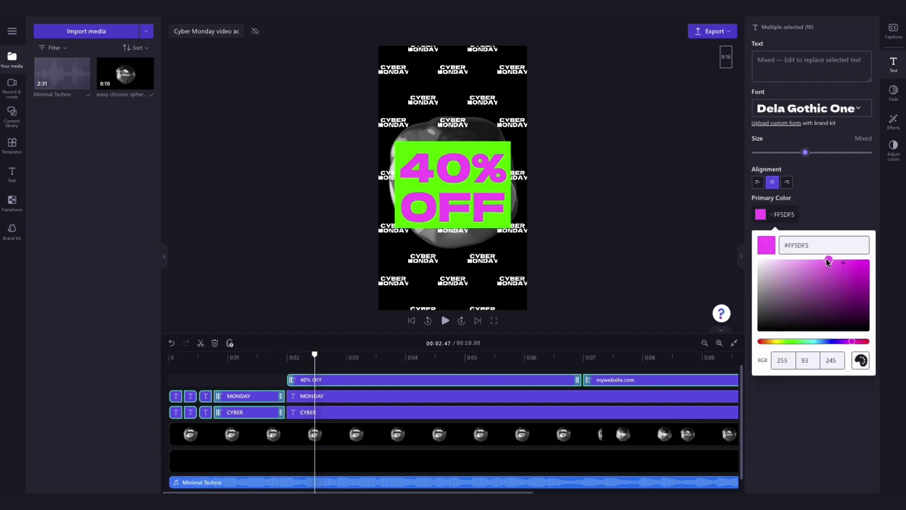
click(852, 213)
Set the grouped text boxes' background colour to white.
click(778, 255)
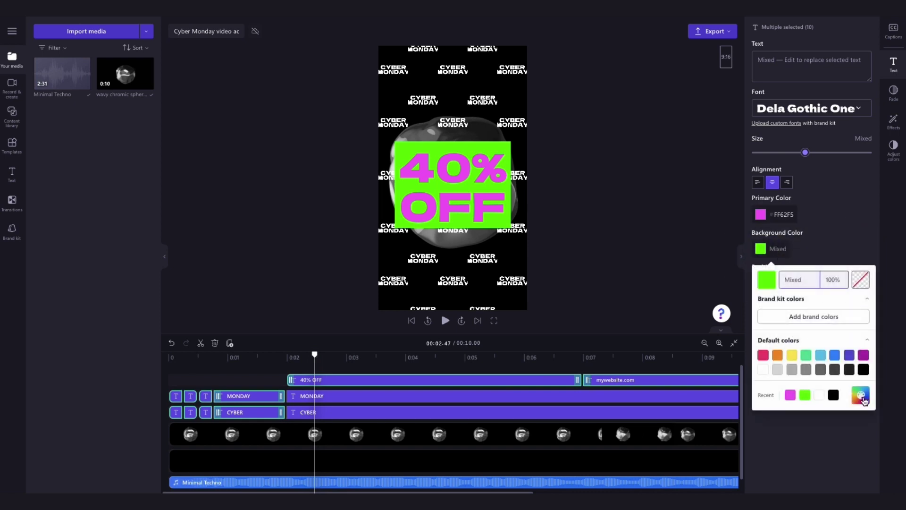
click(860, 397)
click(794, 324)
mouse_move(794, 325)
mouse_down()
mouse_move(785, 334)
mouse_move(809, 317)
mouse_move(753, 296)
mouse_up()
click(428, 320)
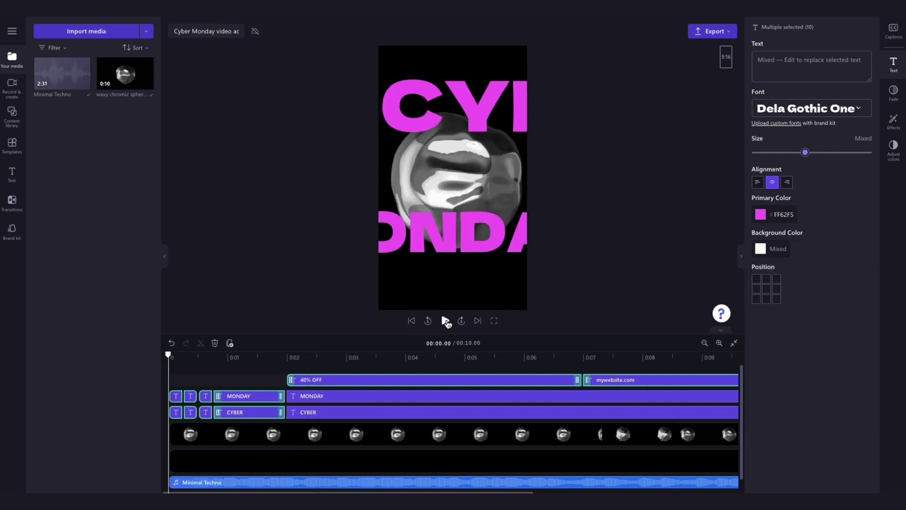
click(445, 321)
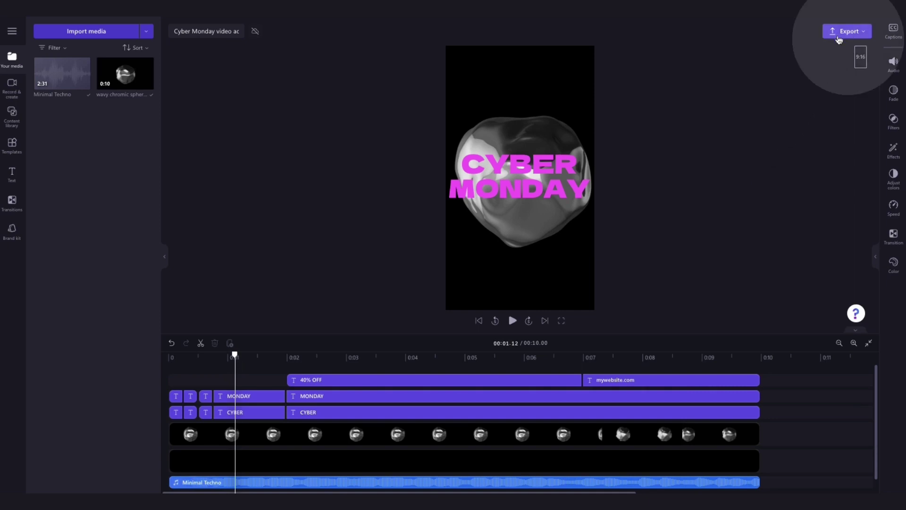
Export the ad in 1080p and save the MP4 to Documents.
click(849, 32)
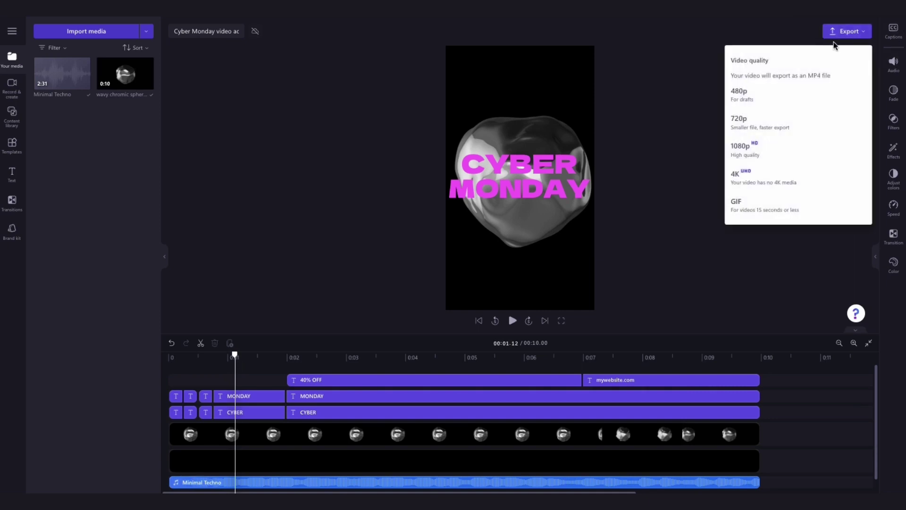
click(786, 158)
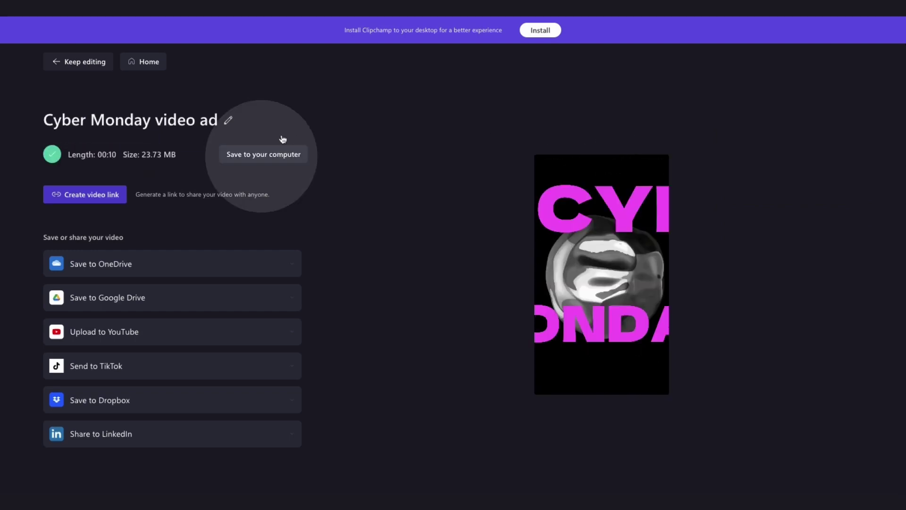
click(255, 156)
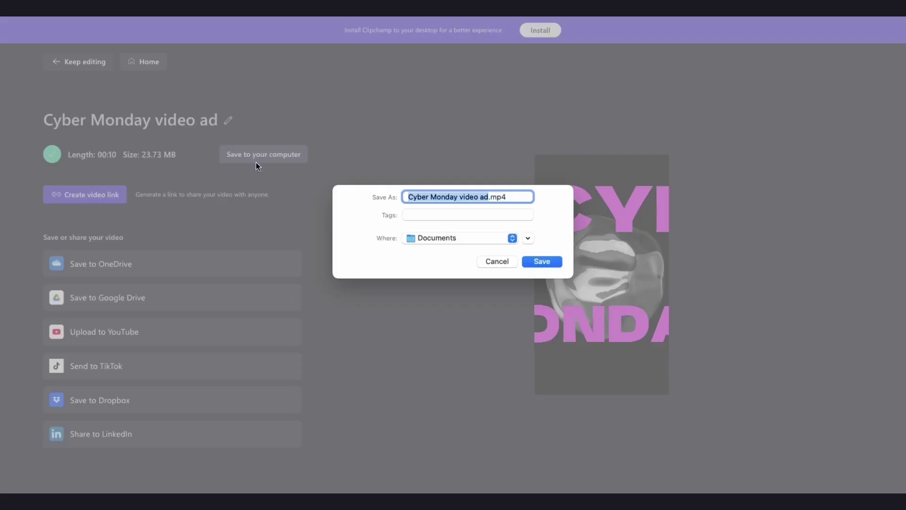
click(529, 267)
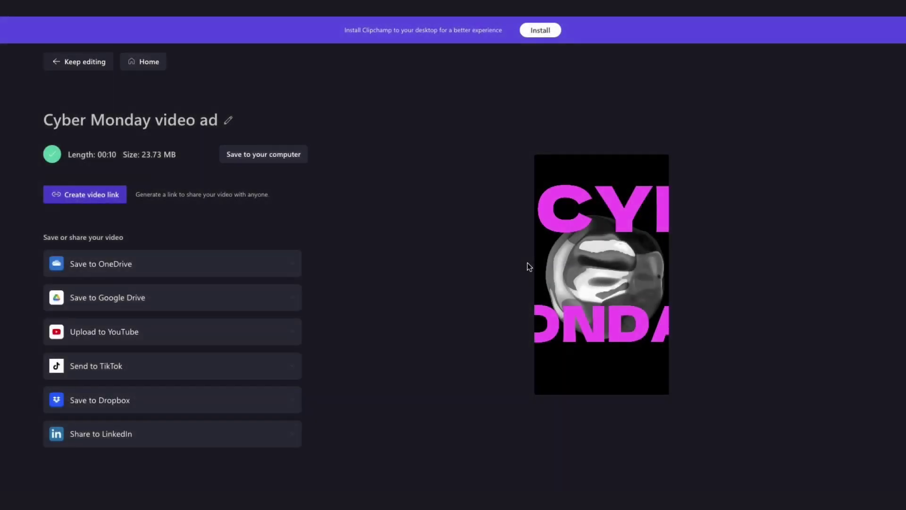